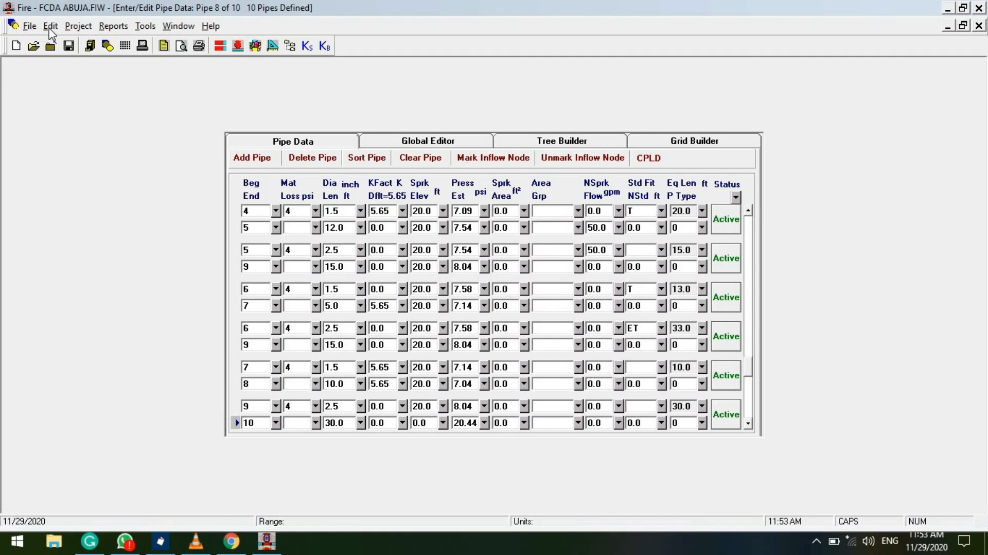
Review the project's pipe data and node data, checking the node list down to node 10.
{"action": "left_click", "coordinate": [78, 28]}
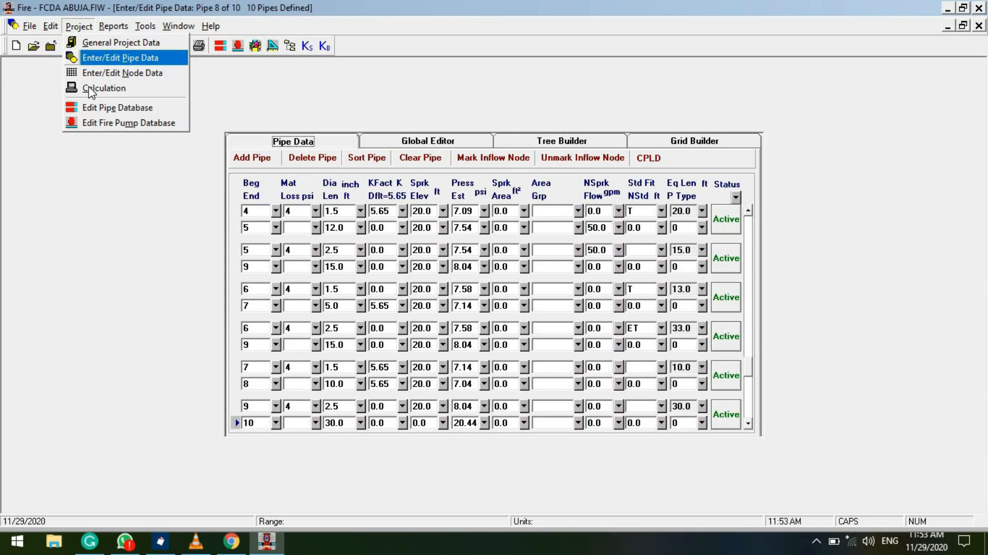
{"action": "left_click", "coordinate": [114, 73]}
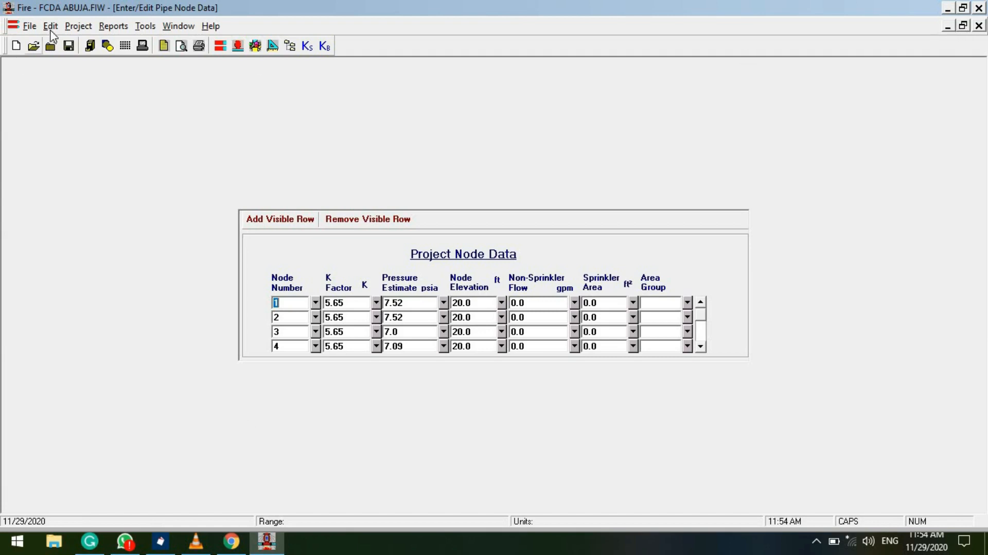
{"action": "left_click", "coordinate": [77, 26]}
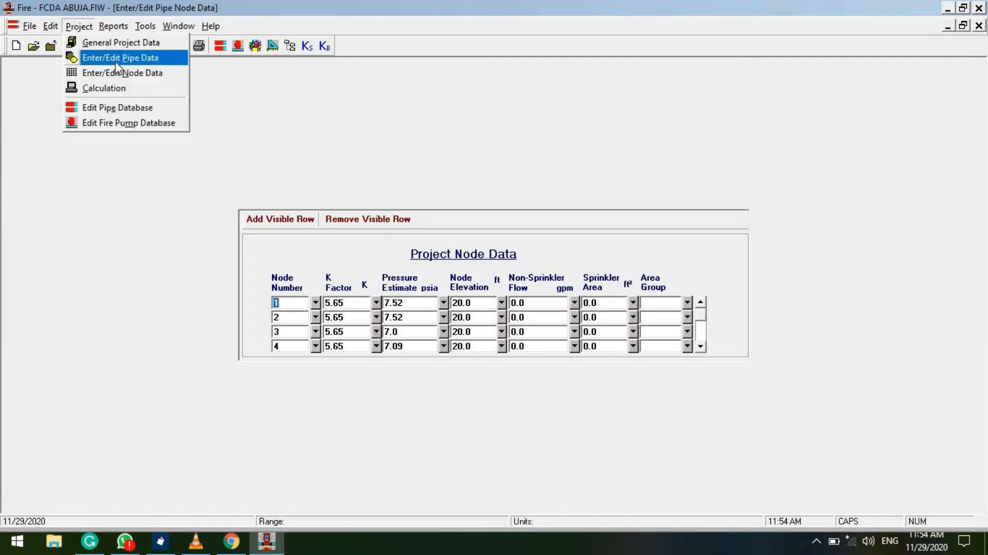
{"action": "left_click", "coordinate": [115, 59]}
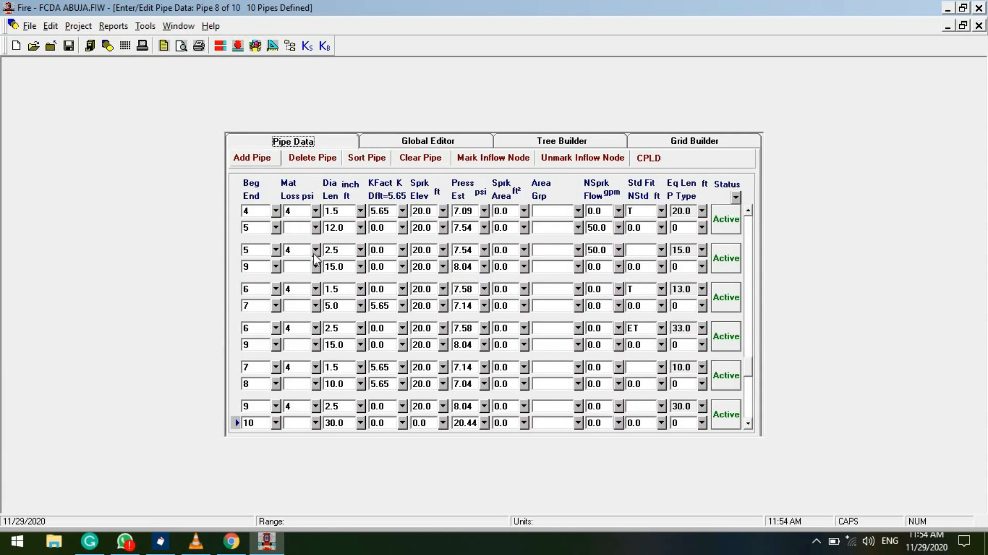
{"action": "left_click", "coordinate": [78, 26]}
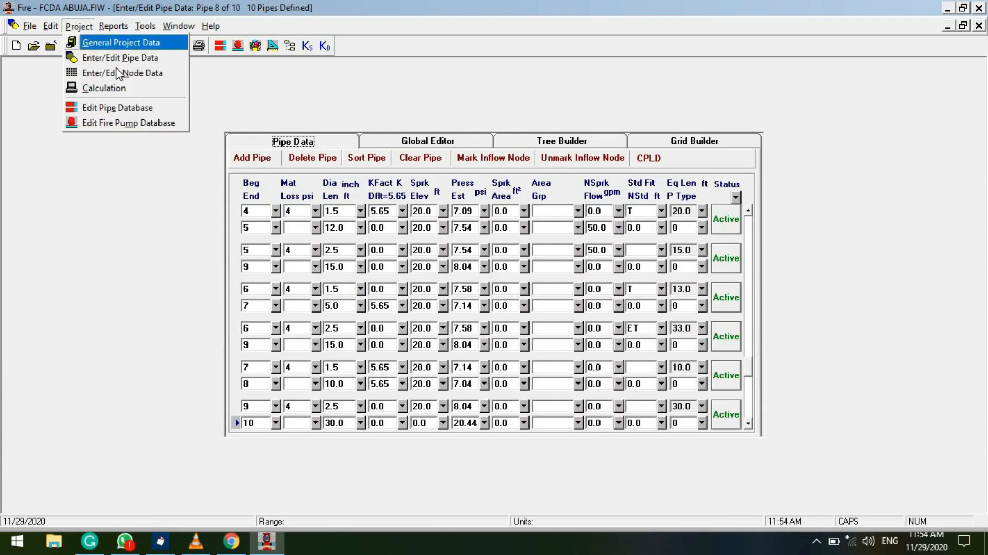
{"action": "left_click", "coordinate": [130, 77]}
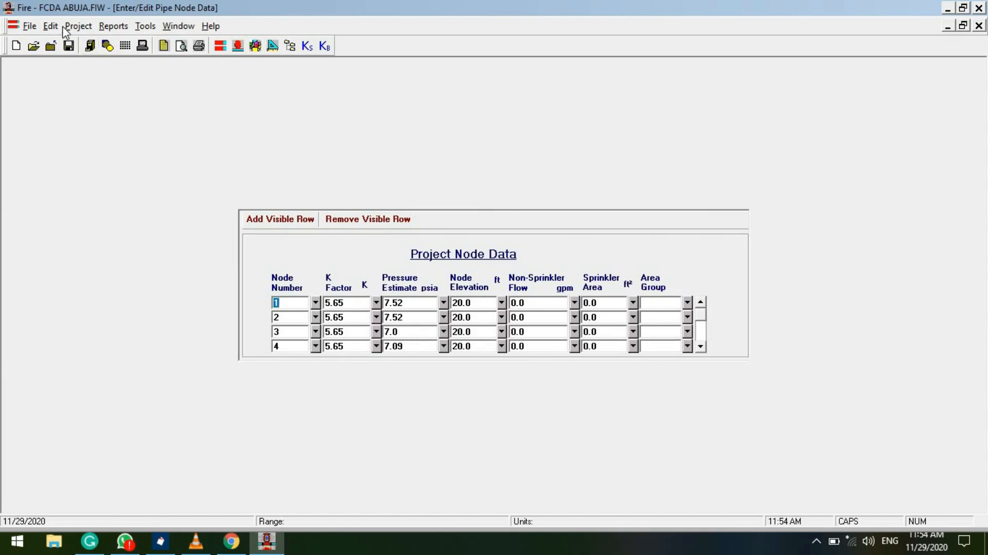
{"action": "left_click", "coordinate": [78, 26]}
{"action": "left_click", "coordinate": [108, 58]}
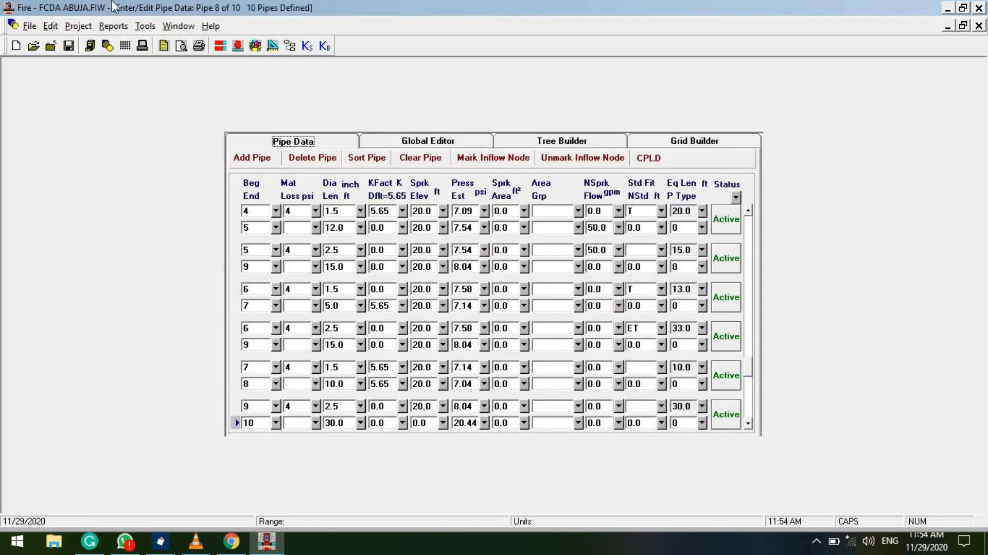
{"action": "left_click", "coordinate": [78, 27]}
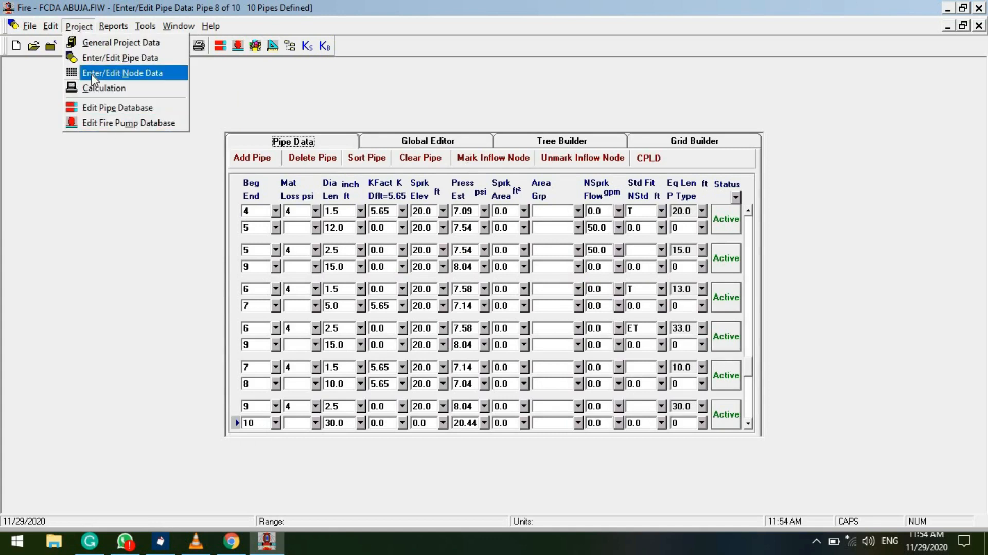
{"action": "key", "text": "Return"}
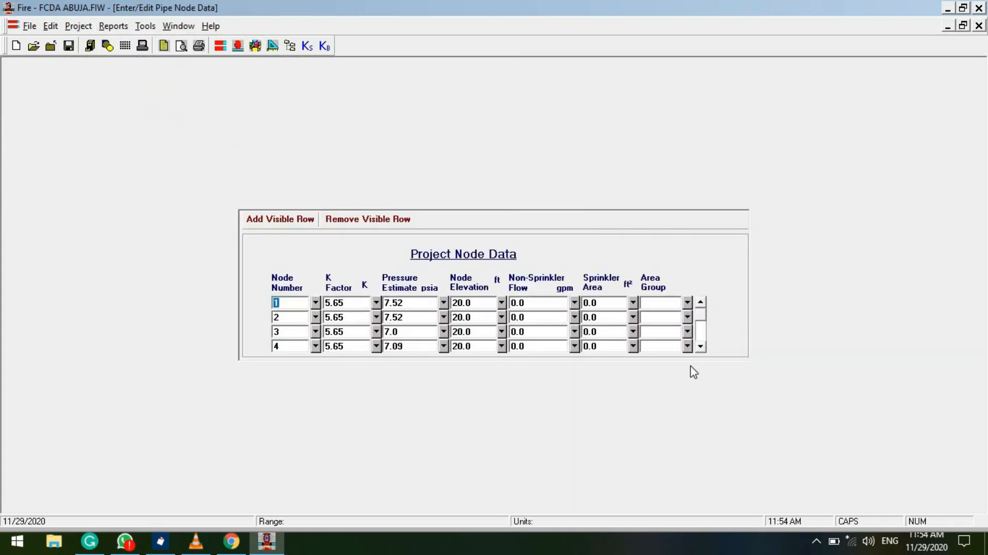
{"action": "left_click", "coordinate": [699, 346]}
{"action": "left_click", "coordinate": [698, 346]}
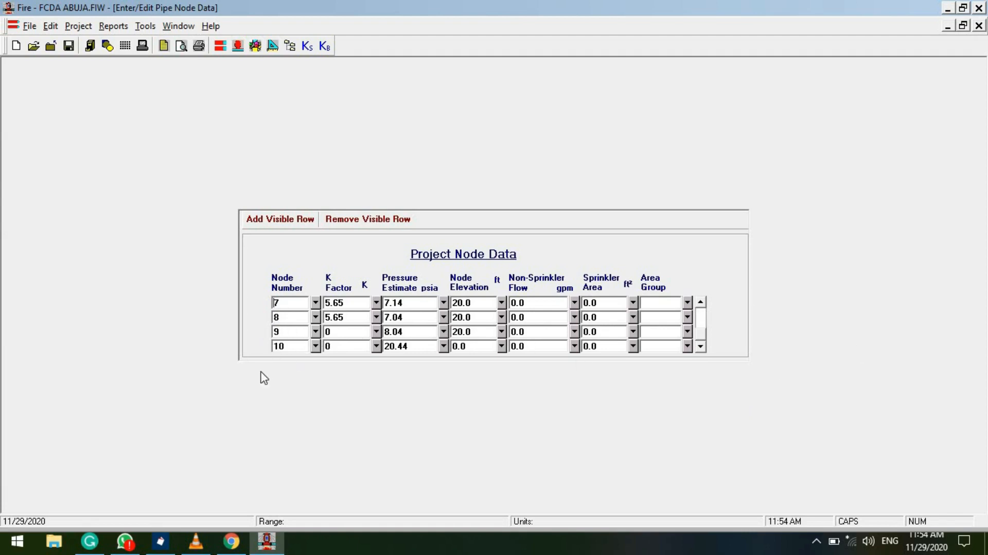
Open the calculation settings and read the guidance on minimum residual pressure at the HMD sprinkler node.
{"action": "left_click", "coordinate": [87, 30]}
{"action": "left_click", "coordinate": [101, 89]}
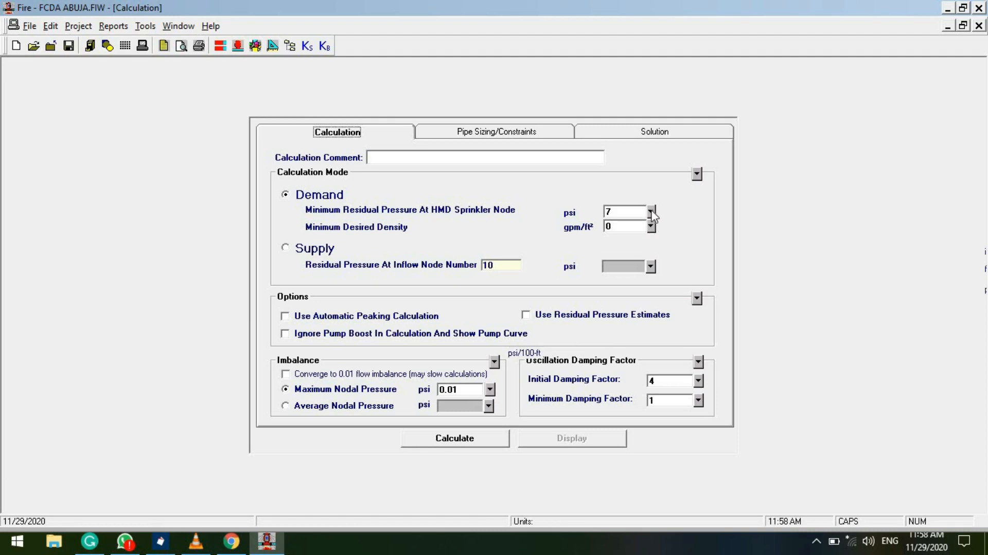
{"action": "mouse_move", "coordinate": [652, 215]}
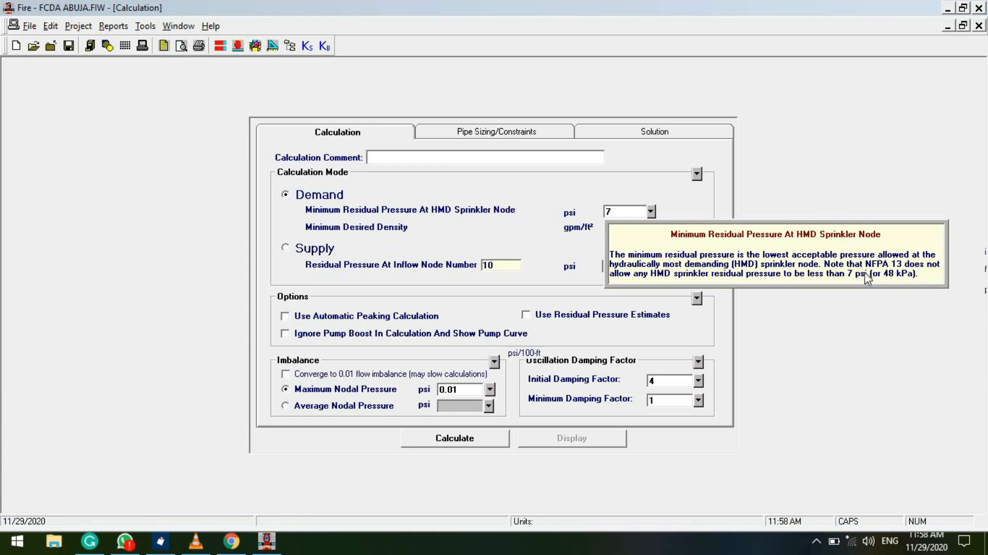
{"action": "left_click", "coordinate": [618, 207]}
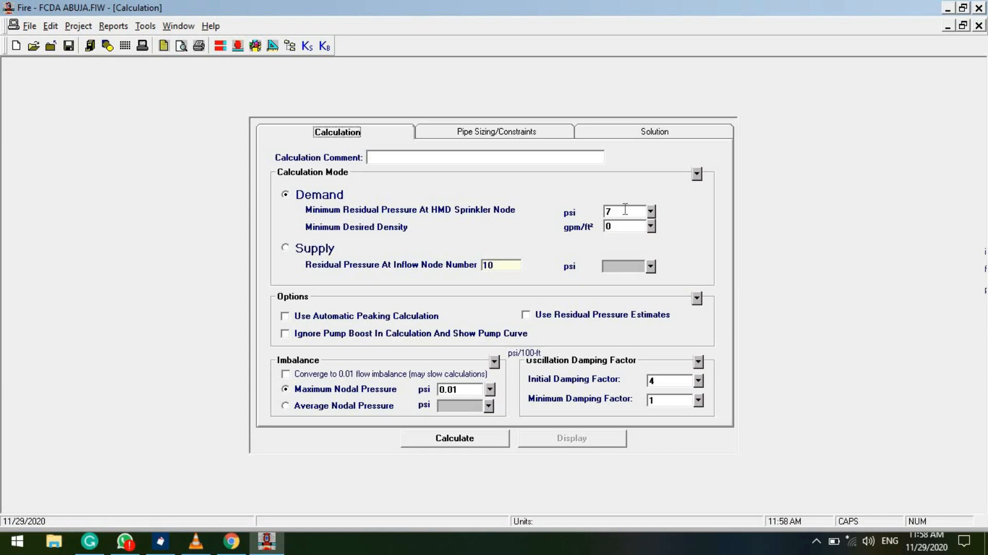
{"action": "left_click", "coordinate": [616, 211]}
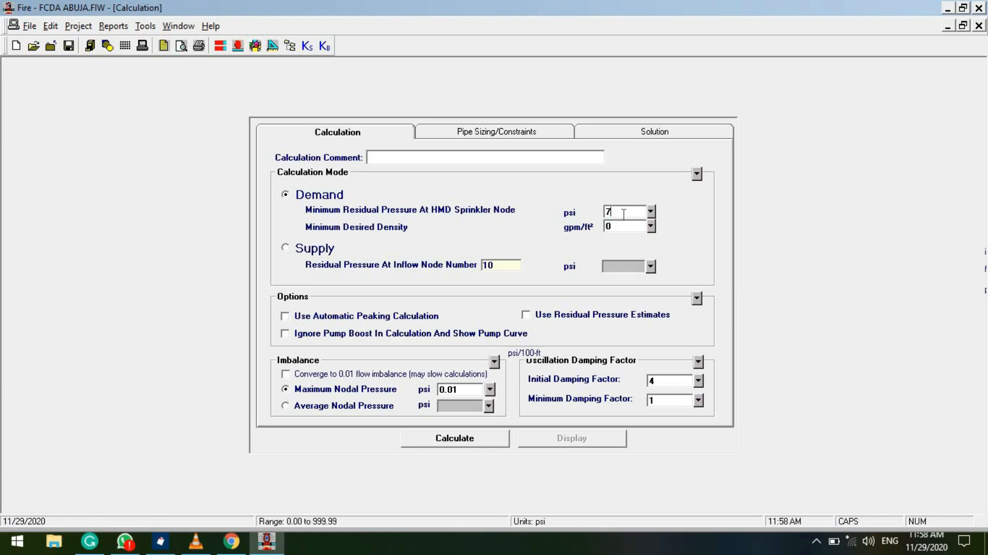
Set the minimum desired density to 0.1 gpm/ft² from the light hazard row and recheck the density table.
{"action": "left_click", "coordinate": [651, 227]}
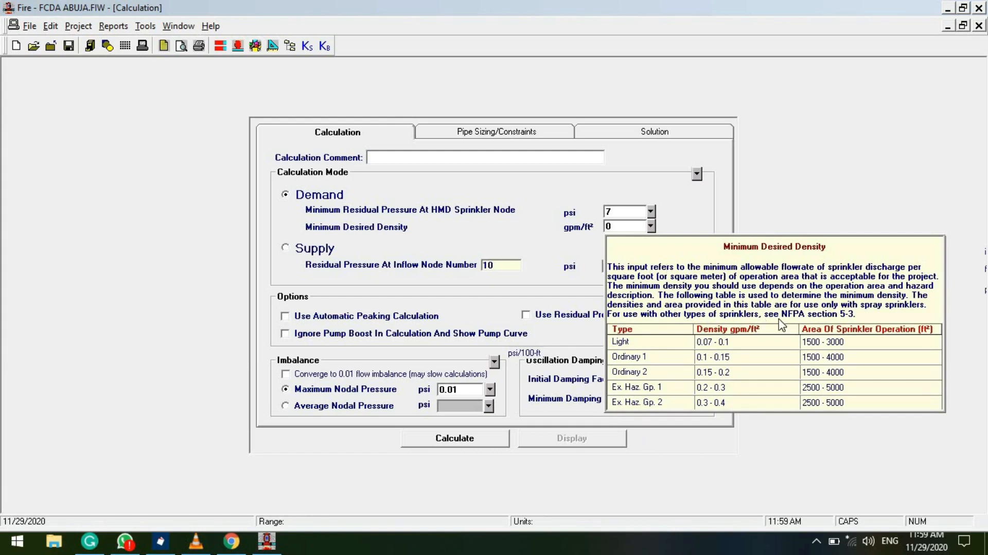
{"action": "left_click", "coordinate": [723, 343]}
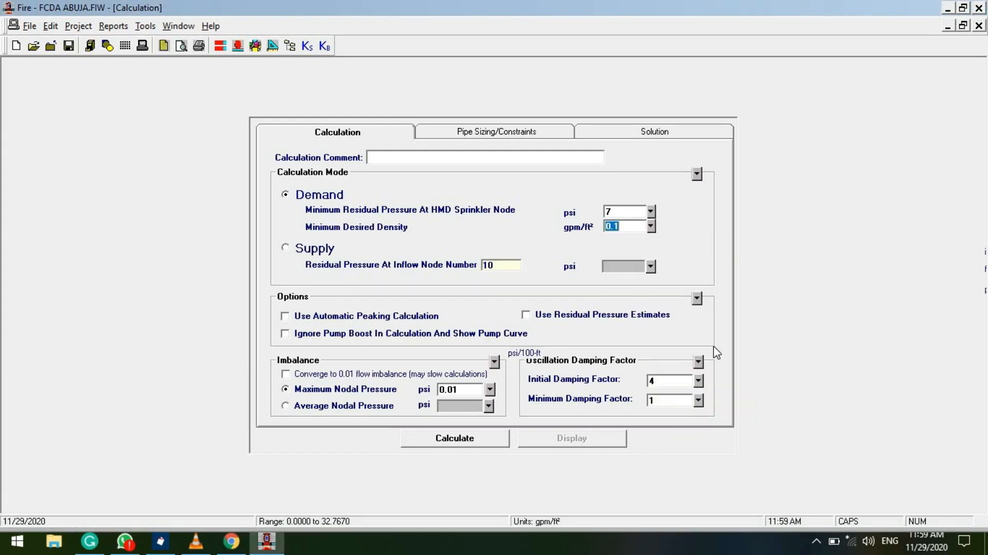
{"action": "left_click", "coordinate": [651, 227]}
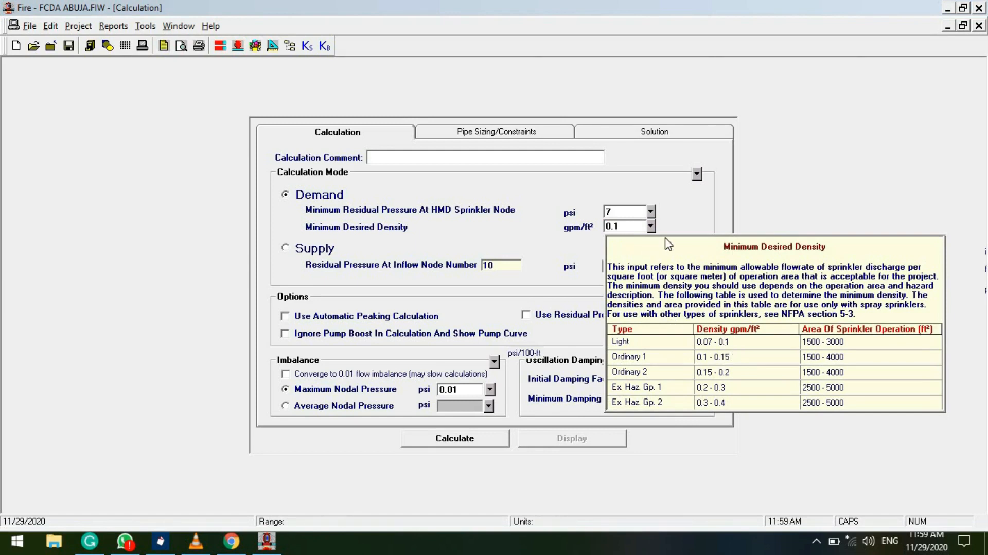
{"action": "left_click", "coordinate": [688, 211]}
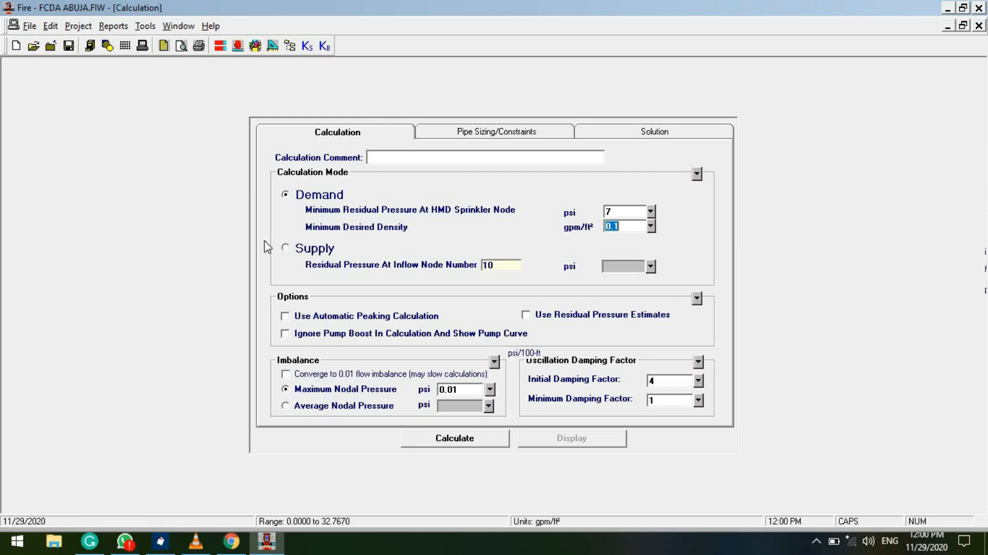
Minimize the calculation and node data windows, look over the pipe data and general project data, and return to the calculation.
{"action": "left_click", "coordinate": [947, 25]}
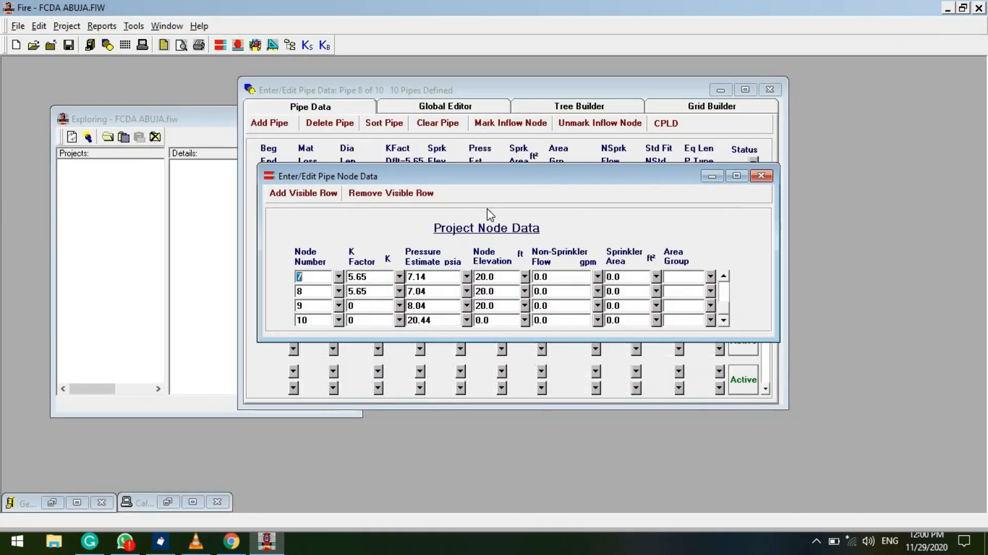
{"action": "left_click", "coordinate": [712, 176]}
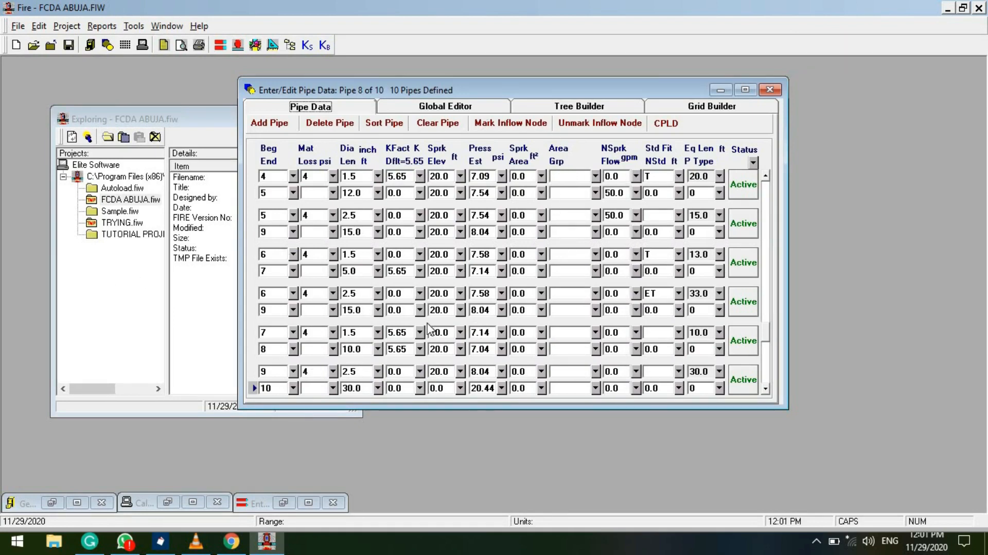
{"action": "left_click", "coordinate": [61, 501]}
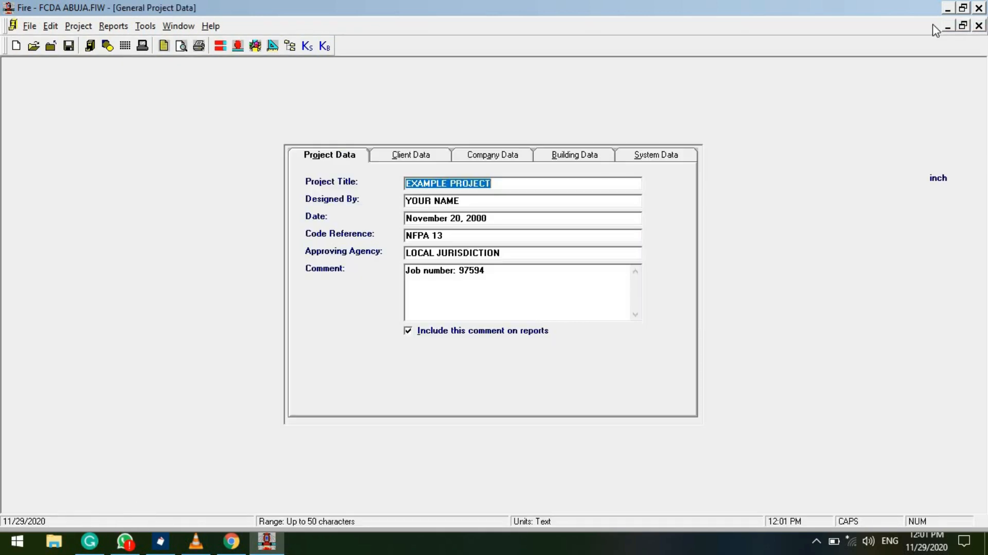
{"action": "left_click", "coordinate": [952, 25]}
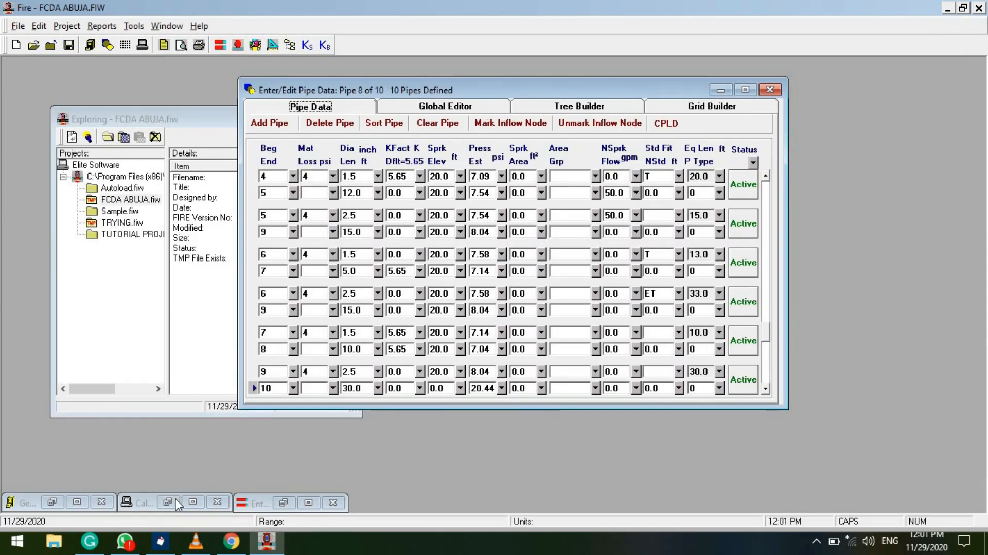
{"action": "left_click", "coordinate": [195, 500]}
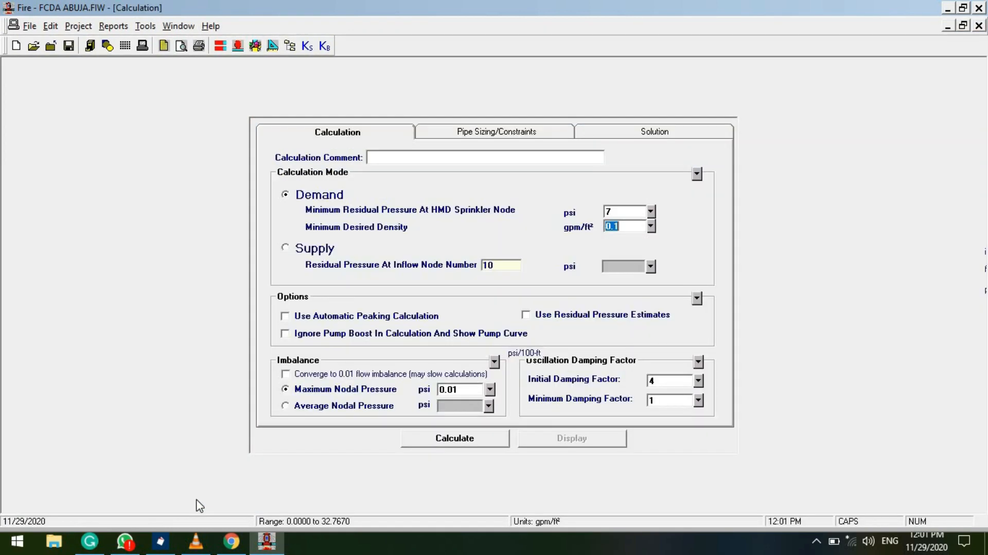
Set the calculation to ignore pump boost and show the pump curve, with an initial damping factor of 6.
{"action": "left_click", "coordinate": [285, 334]}
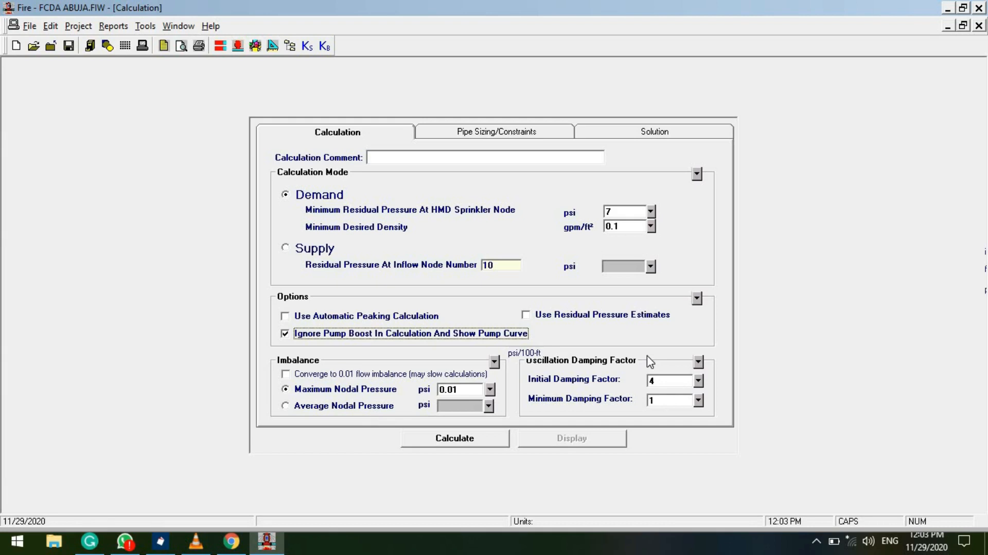
{"action": "mouse_move", "coordinate": [700, 382]}
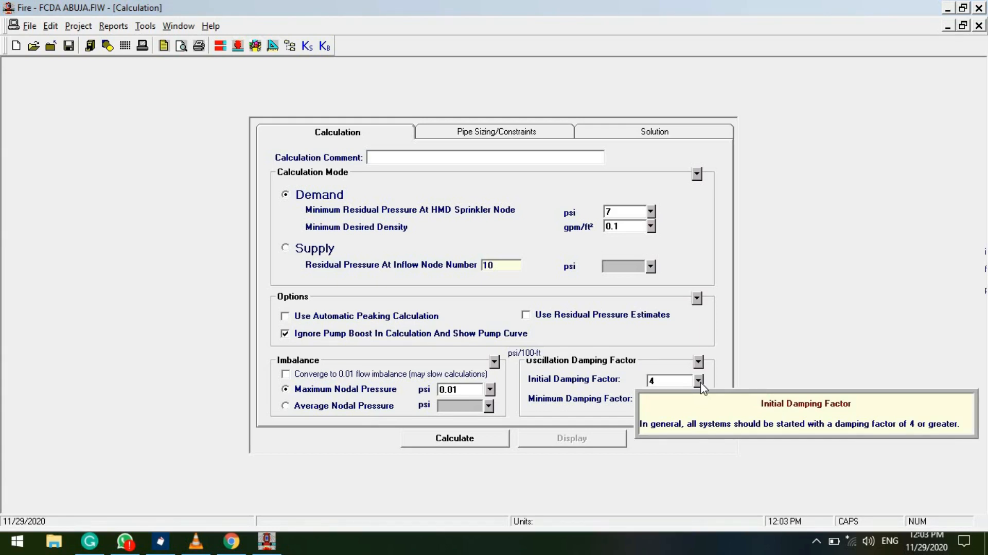
{"action": "left_click", "coordinate": [662, 385]}
{"action": "type", "text": "6"}
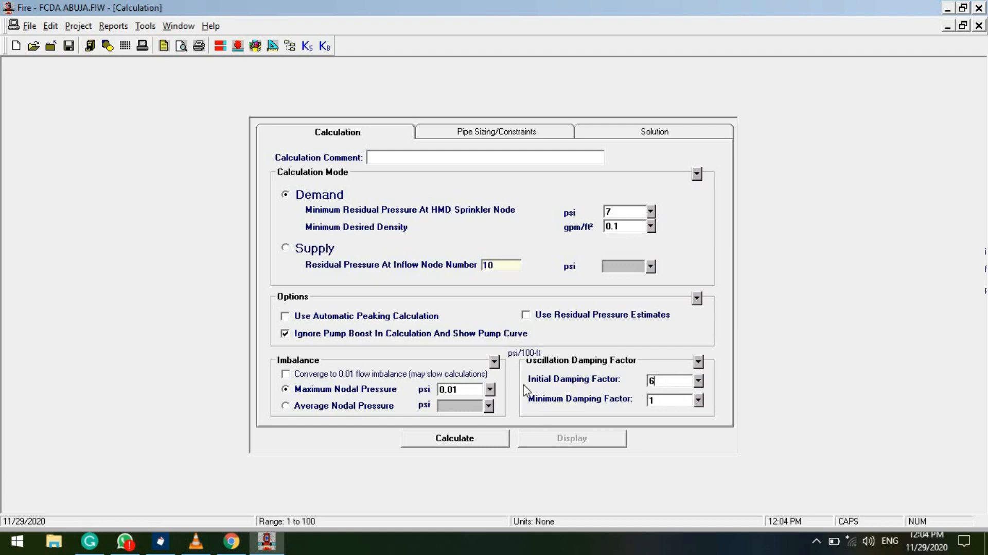
Run the hydraulic calculation and look through the pipe-by-pipe solution table.
{"action": "left_click", "coordinate": [447, 441]}
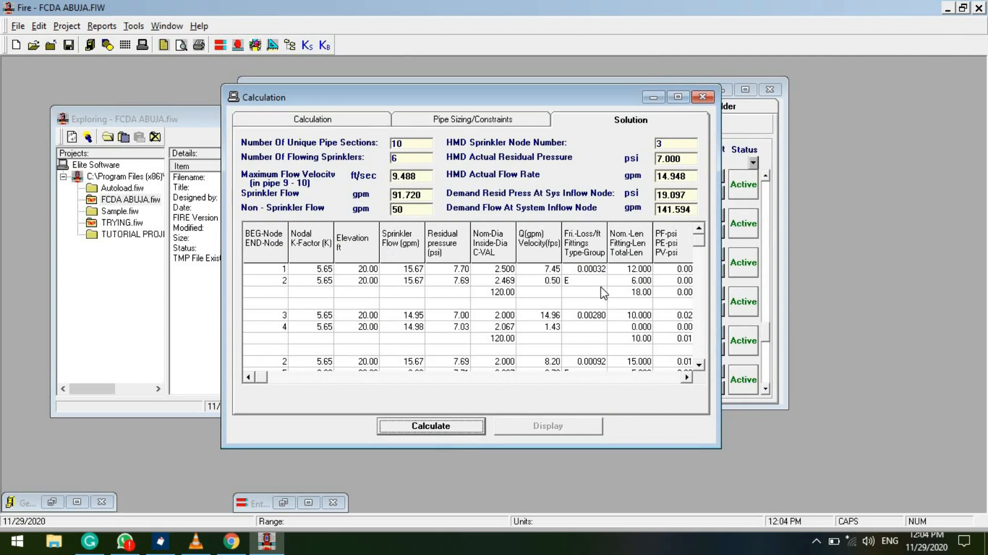
{"action": "left_click", "coordinate": [703, 293]}
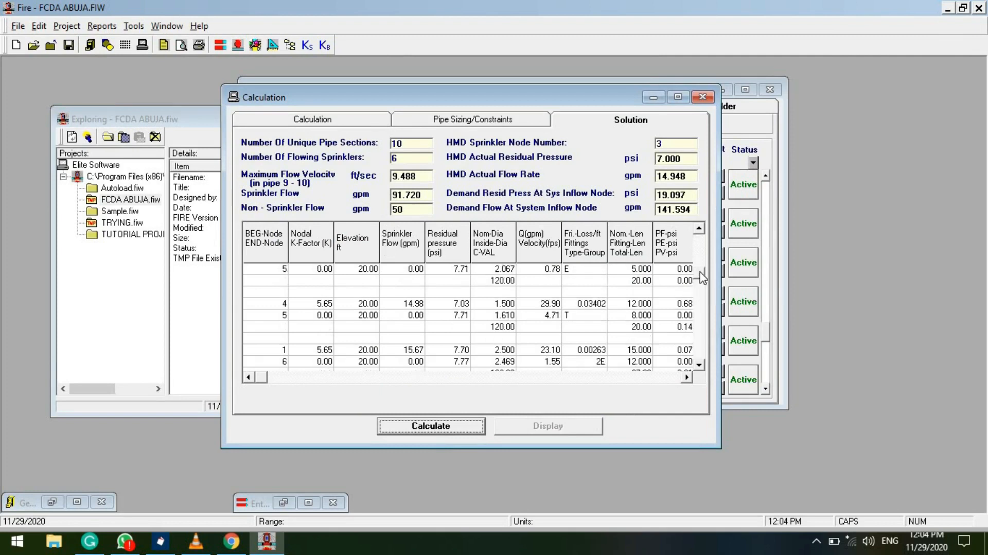
{"action": "scroll", "coordinate": [700, 278], "scroll_direction": "up", "scroll_amount": 2}
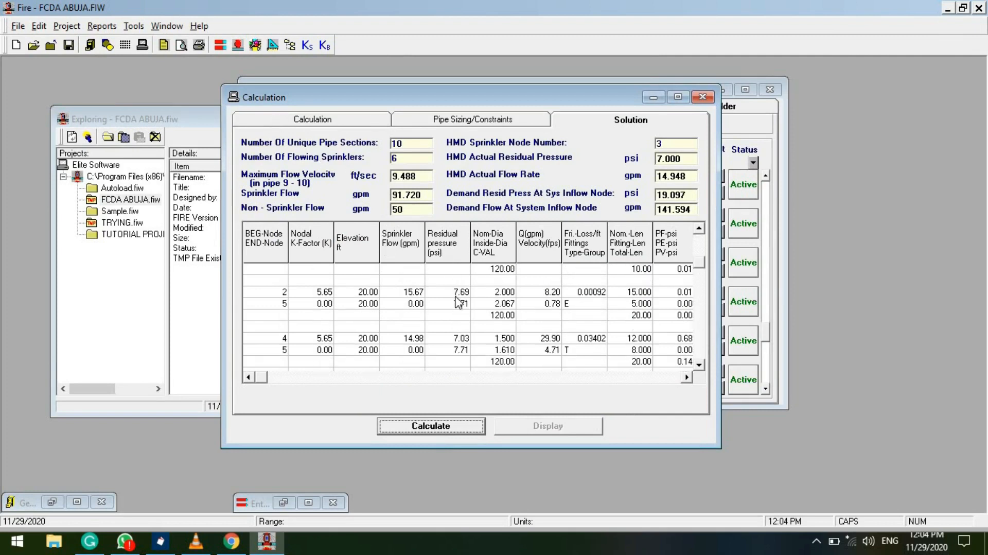
Check the pipe sizing constraints against the solution and run the calculation again.
{"action": "left_click", "coordinate": [460, 122]}
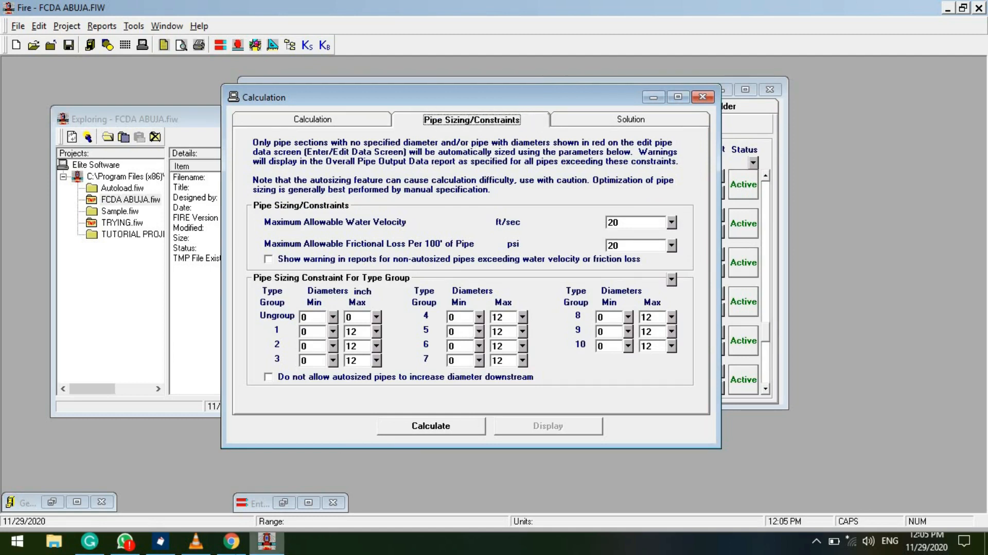
{"action": "left_click", "coordinate": [629, 124]}
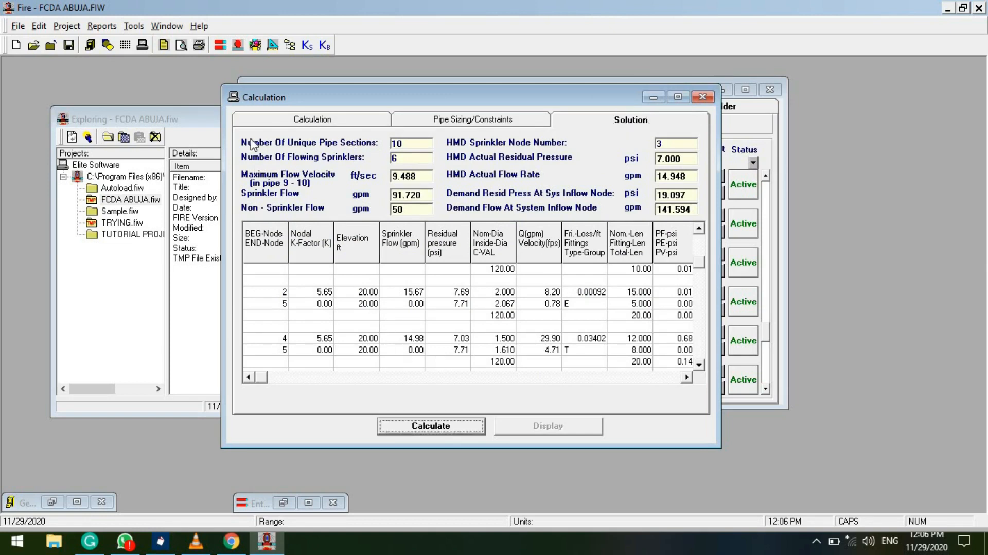
{"action": "left_click", "coordinate": [314, 121]}
{"action": "left_click", "coordinate": [476, 427]}
Open the report options and review the included reports and the font, page and logo settings.
{"action": "left_click", "coordinate": [109, 29]}
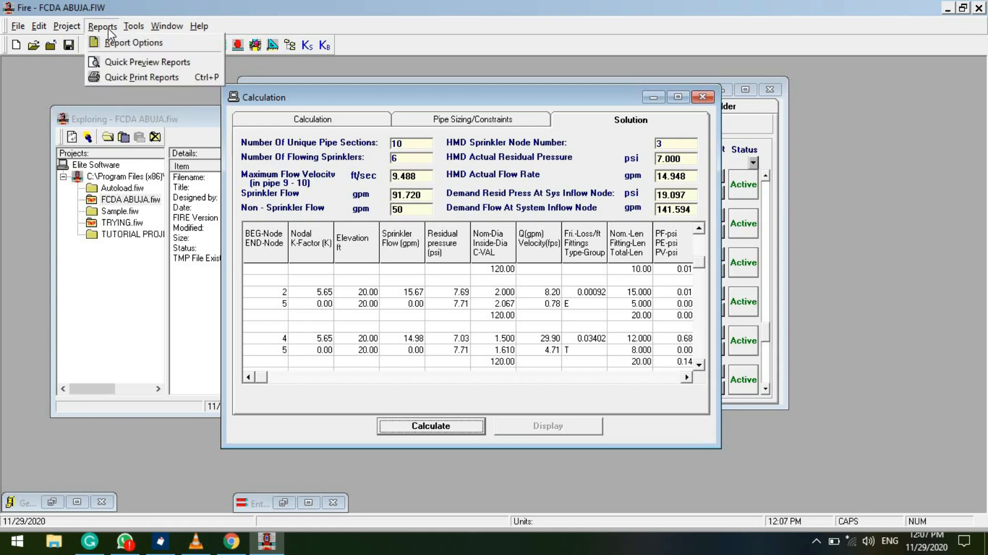
{"action": "left_click", "coordinate": [136, 45]}
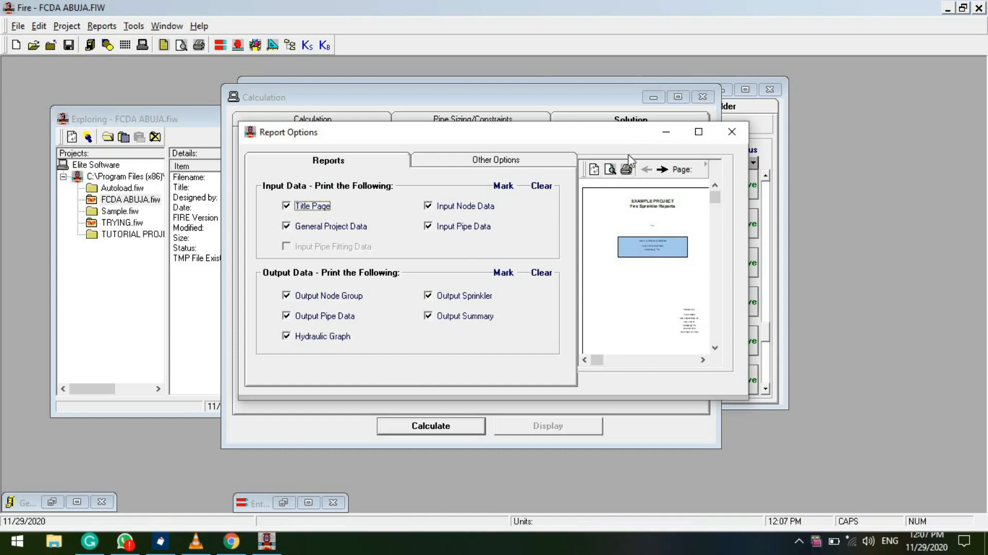
{"action": "left_click", "coordinate": [471, 164]}
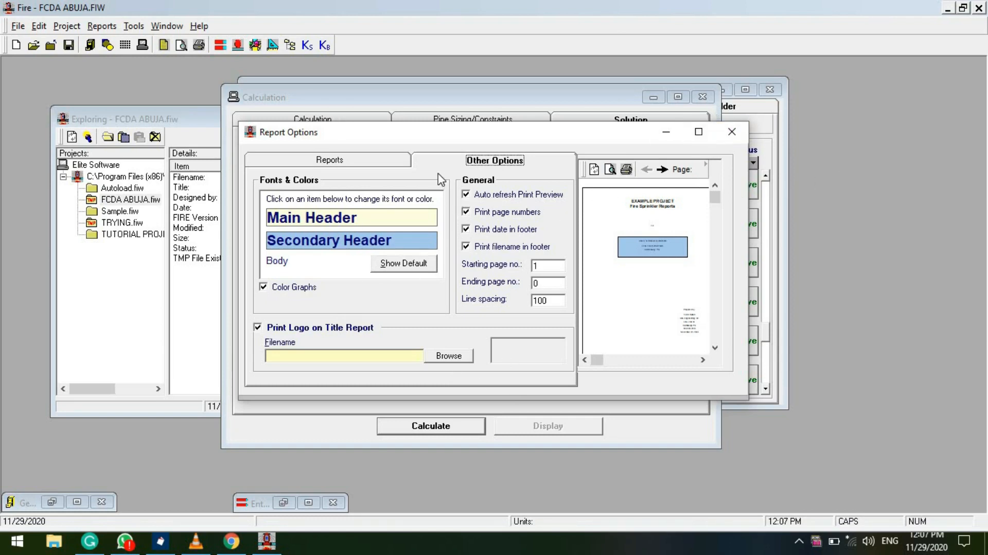
{"action": "left_click", "coordinate": [385, 163]}
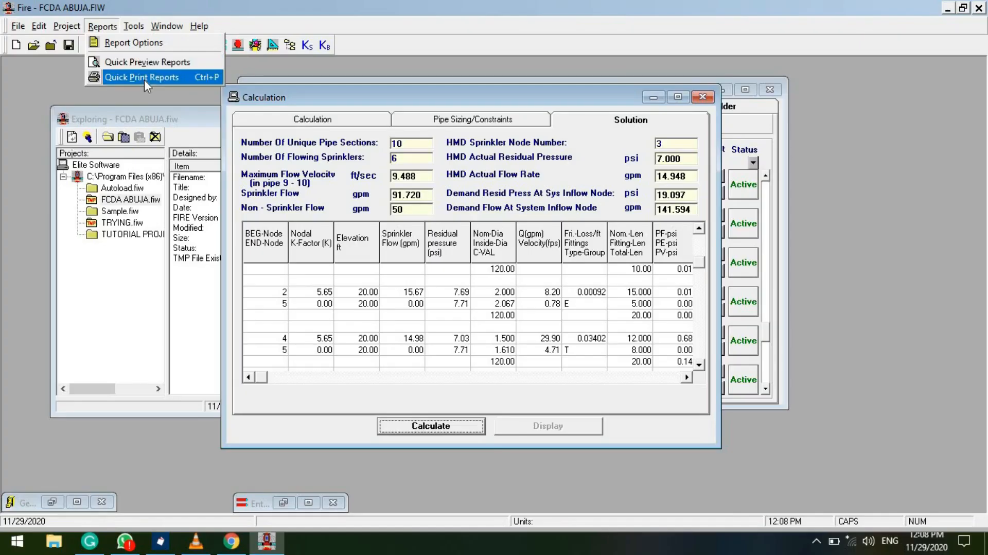
Print the project reports with Microsoft Print to PDF and save the file on the desktop as FCDA.
{"action": "mouse_move", "coordinate": [166, 28]}
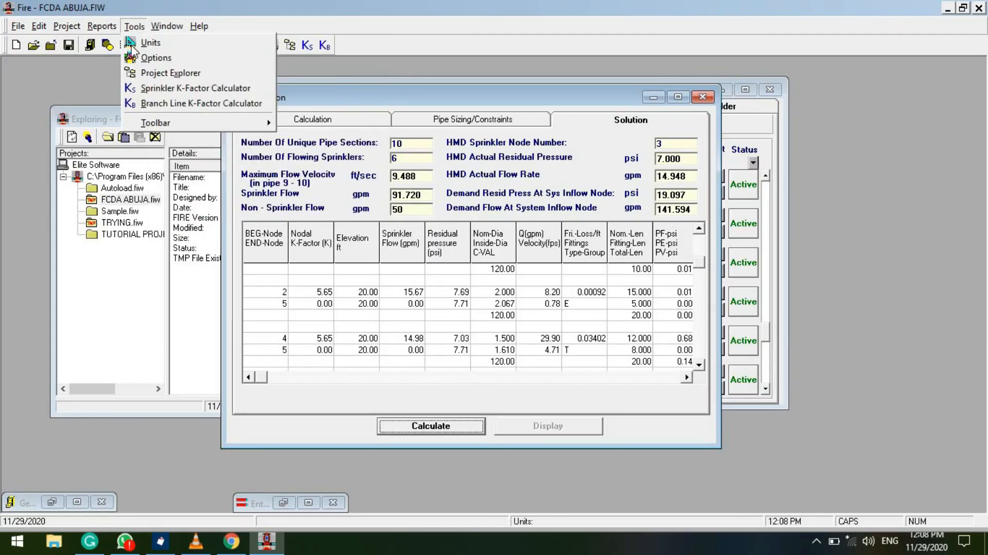
{"action": "mouse_move", "coordinate": [103, 27]}
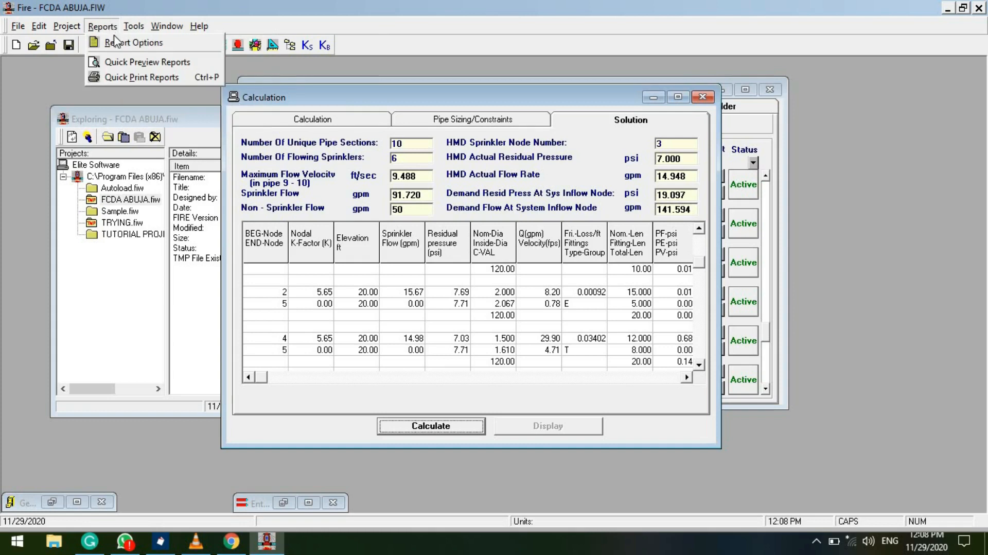
{"action": "left_click", "coordinate": [122, 72]}
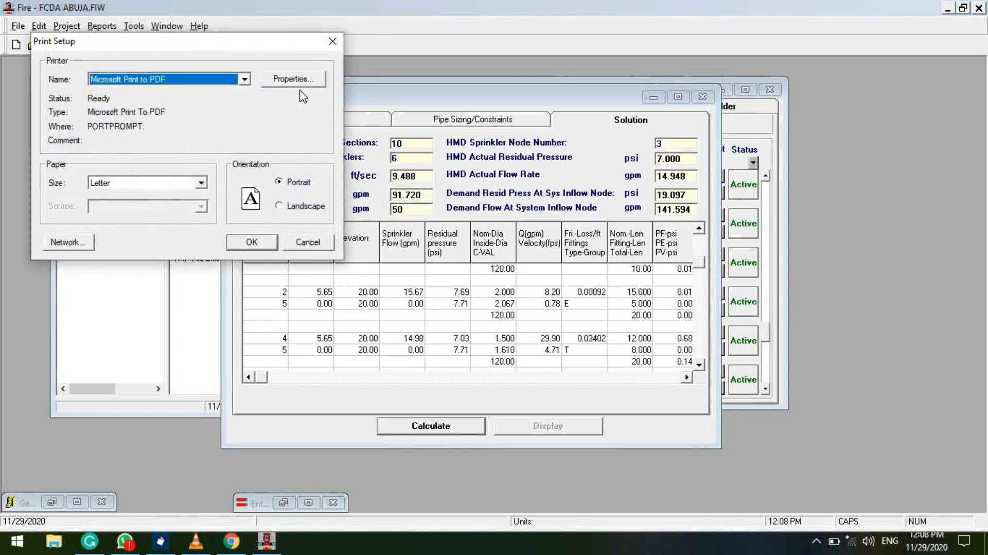
{"action": "left_click", "coordinate": [251, 242]}
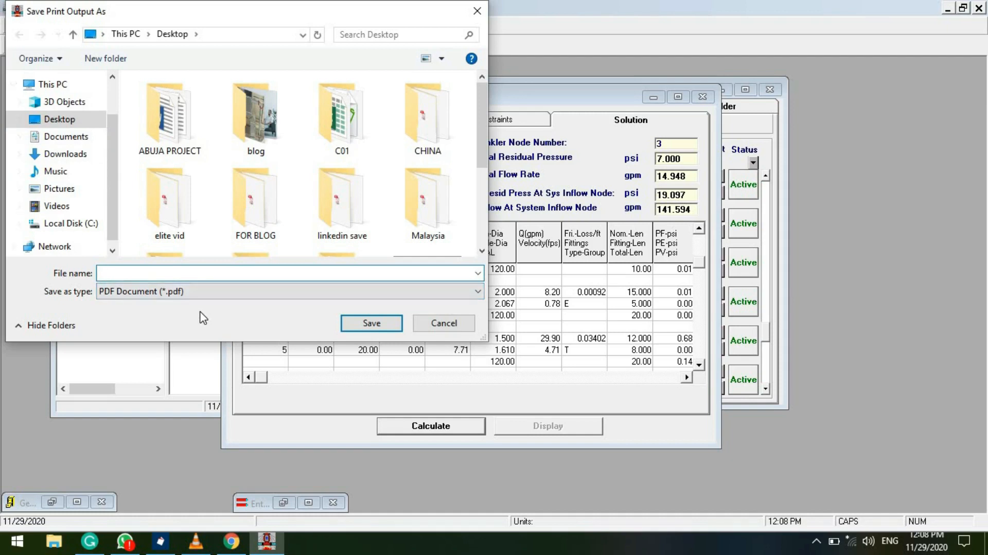
{"action": "type", "text": "FCDA"}
{"action": "left_click", "coordinate": [367, 322]}
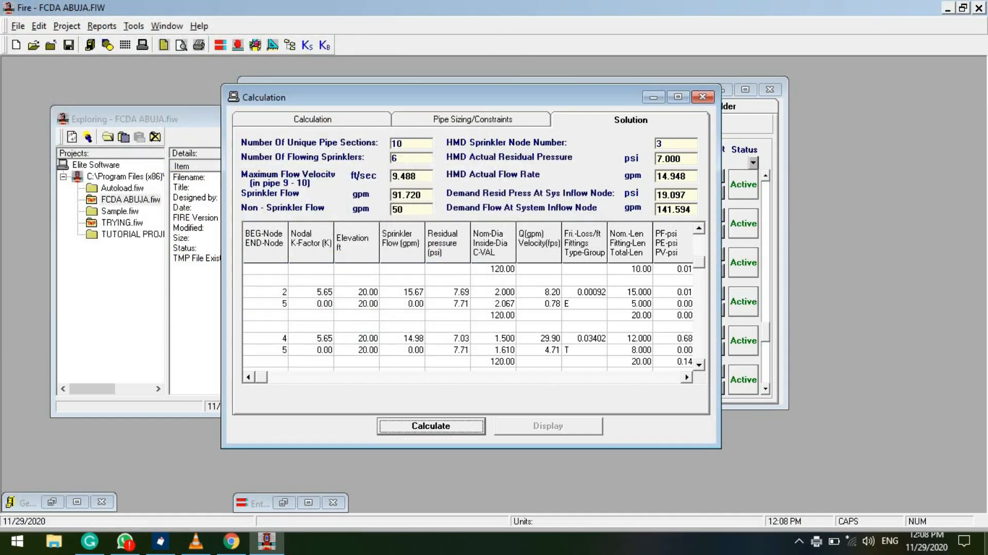
Open the FCDA PDF from the desktop in Acrobat and read the cover page and the General Project Data Report.
{"action": "left_click", "coordinate": [986, 547]}
{"action": "double_click", "coordinate": [406, 182]}
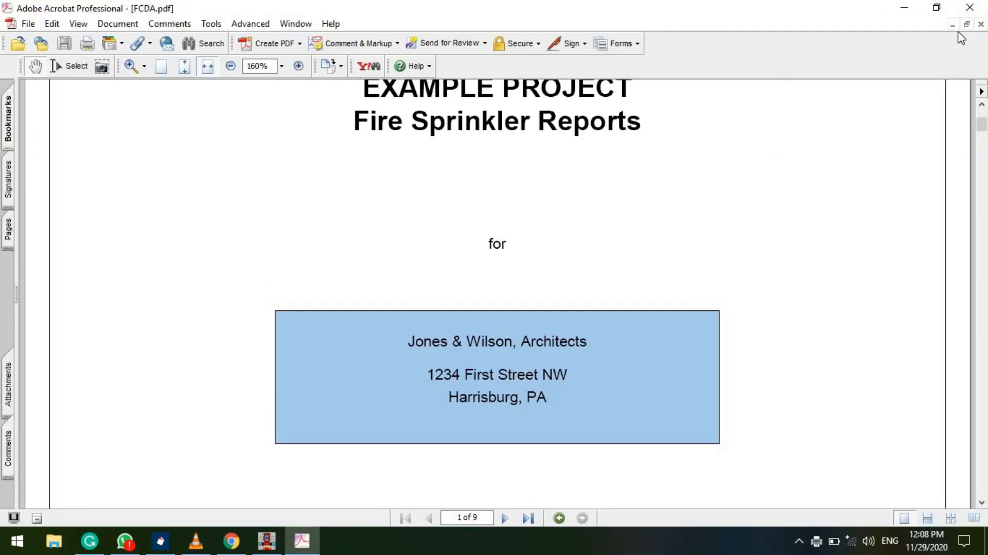
{"action": "scroll", "coordinate": [540, 253], "scroll_direction": "down", "scroll_amount": 3}
{"action": "scroll", "coordinate": [540, 252], "scroll_direction": "down", "scroll_amount": 15}
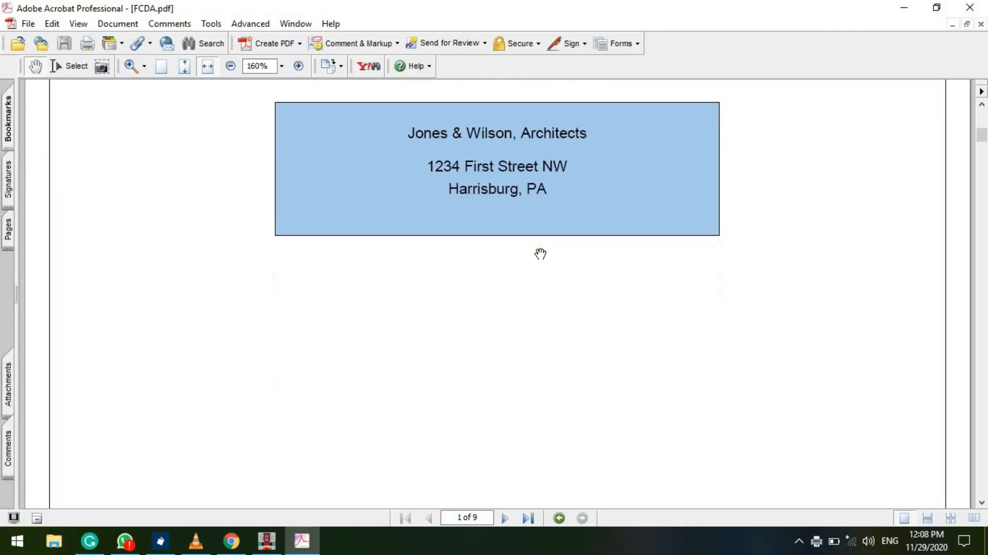
{"action": "scroll", "coordinate": [540, 253], "scroll_direction": "down", "scroll_amount": 20}
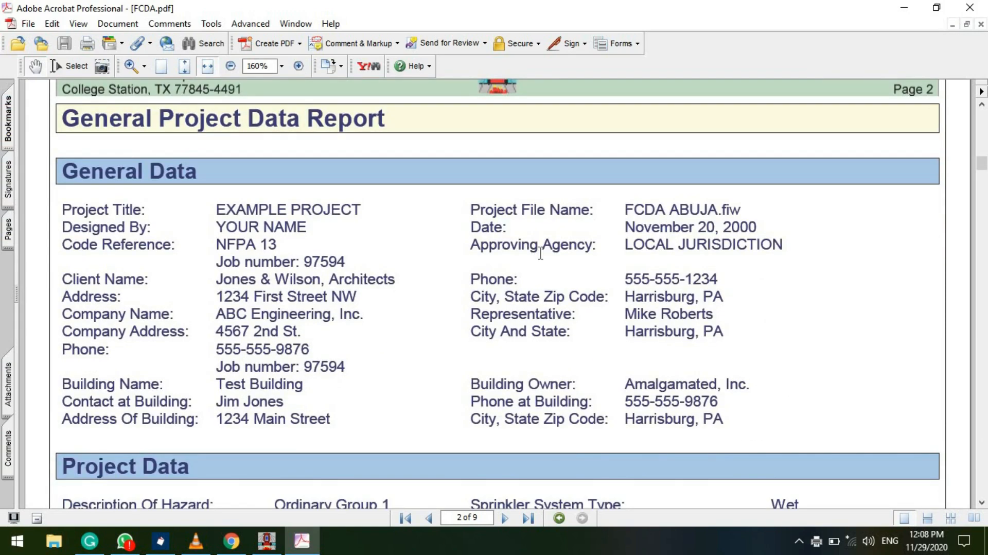
{"action": "scroll", "coordinate": [540, 258], "scroll_direction": "down", "scroll_amount": 9}
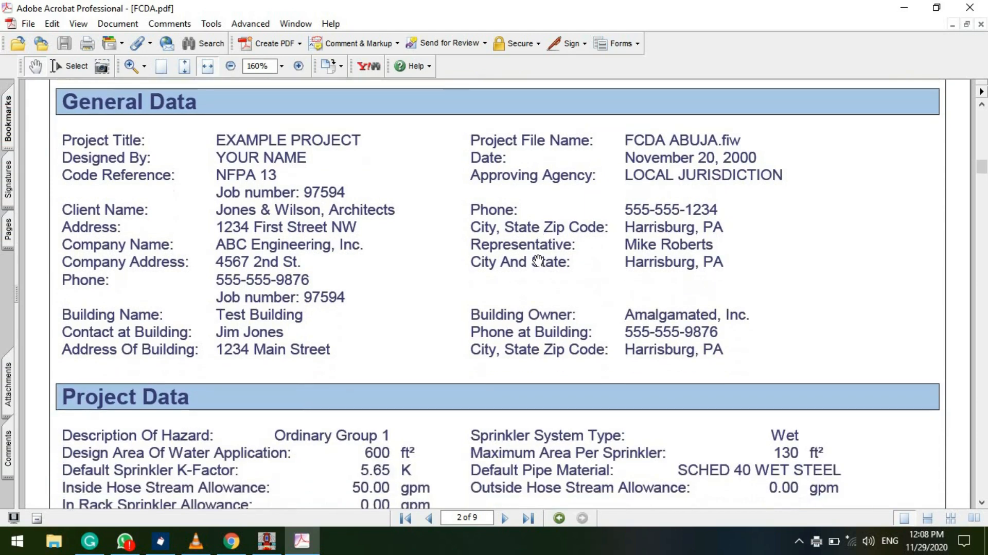
{"action": "scroll", "coordinate": [538, 264], "scroll_direction": "down", "scroll_amount": 14}
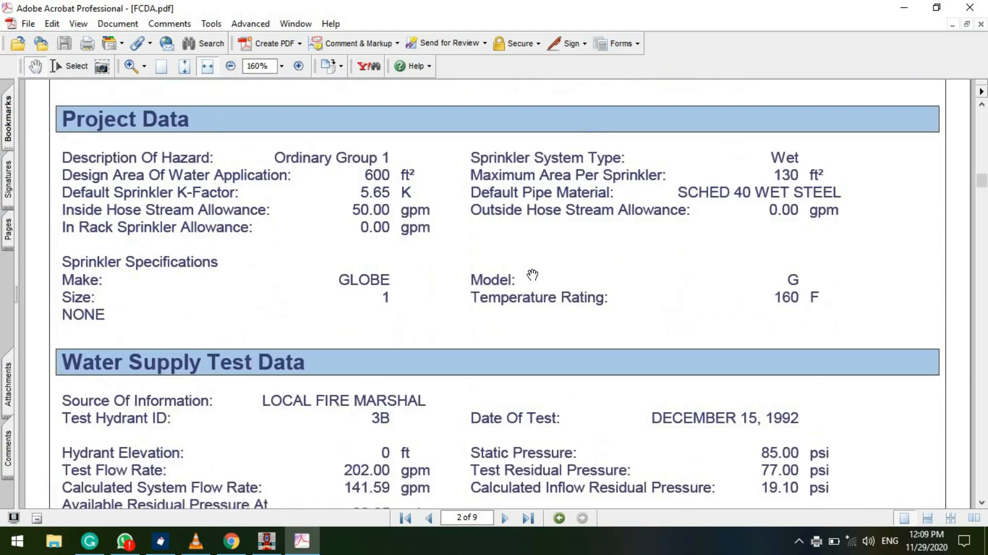
{"action": "scroll", "coordinate": [532, 274], "scroll_direction": "down", "scroll_amount": 7}
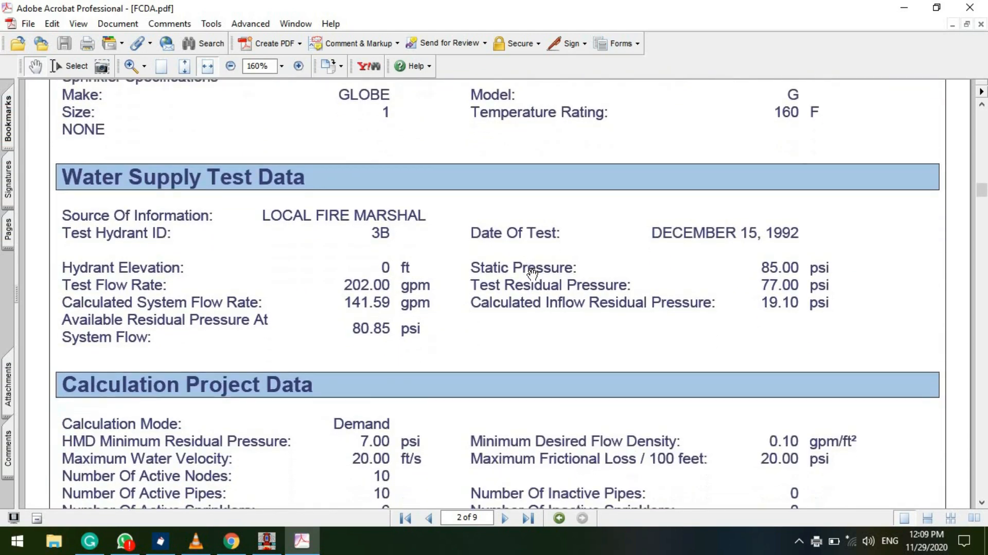
Skim the report from its cover page to the sprinkler output data and reduce the zoom to 125% for reading.
{"action": "left_click", "coordinate": [983, 213]}
{"action": "left_click_drag", "start_coordinate": [982, 201], "coordinate": [958, 118]}
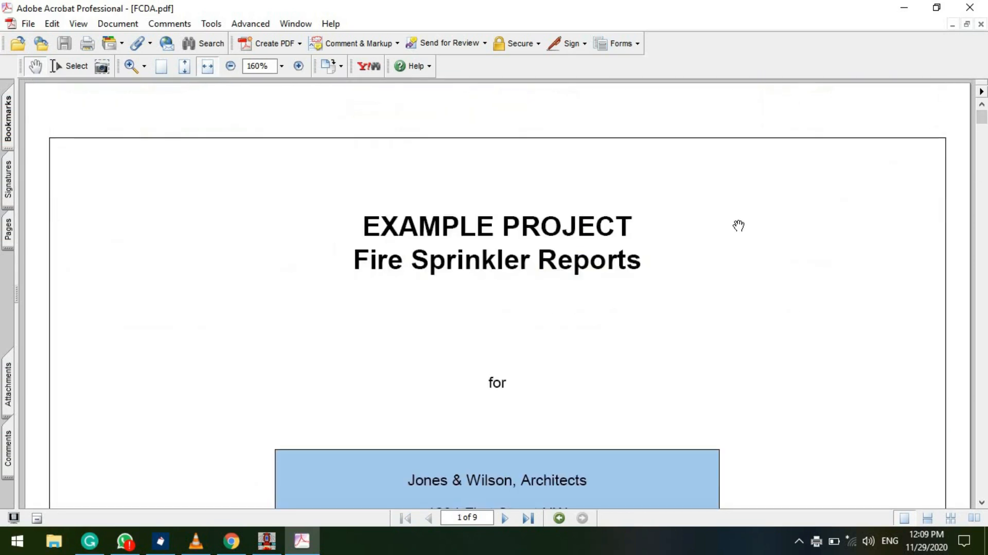
{"action": "scroll", "coordinate": [577, 162], "scroll_direction": "up", "scroll_amount": 1, "text": "ctrl"}
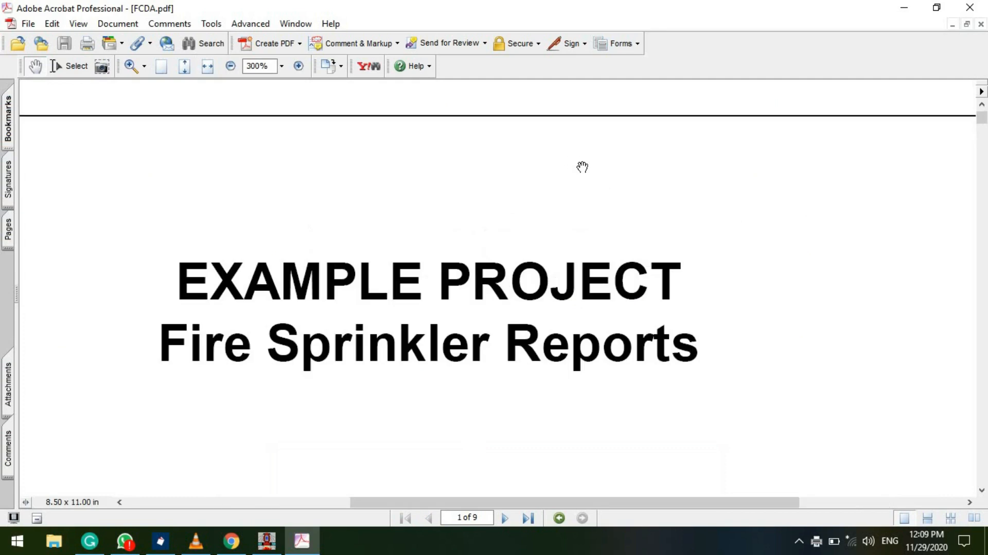
{"action": "left_click_drag", "start_coordinate": [982, 118], "coordinate": [984, 282]}
{"action": "scroll", "coordinate": [888, 335], "scroll_direction": "down", "scroll_amount": 1}
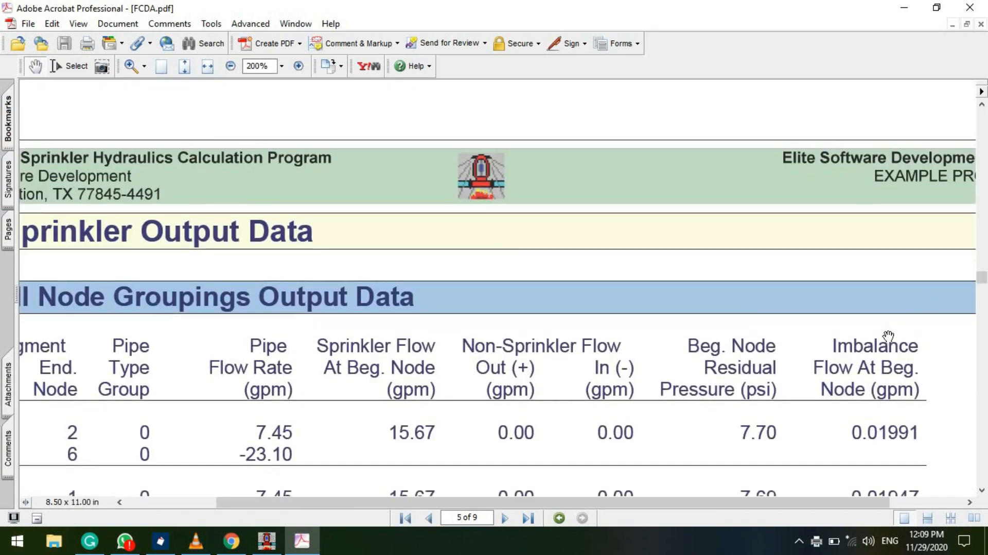
{"action": "scroll", "coordinate": [430, 315], "scroll_direction": "down", "scroll_amount": 2, "text": "ctrl"}
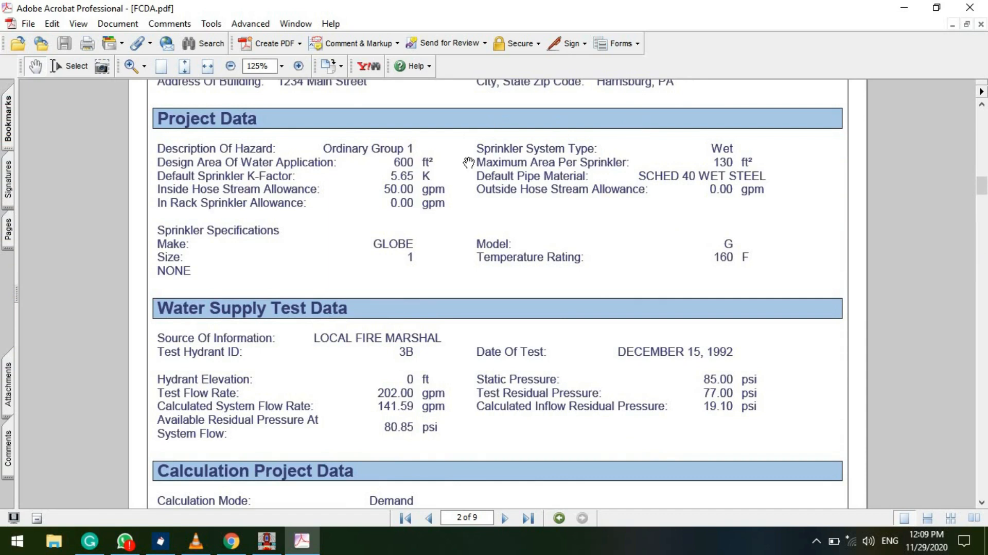
Review the report's project, water supply test and calculation data, and continue through the node input data table.
{"action": "scroll", "coordinate": [468, 163], "scroll_direction": "down", "scroll_amount": 1}
{"action": "scroll", "coordinate": [468, 162], "scroll_direction": "down", "scroll_amount": 2}
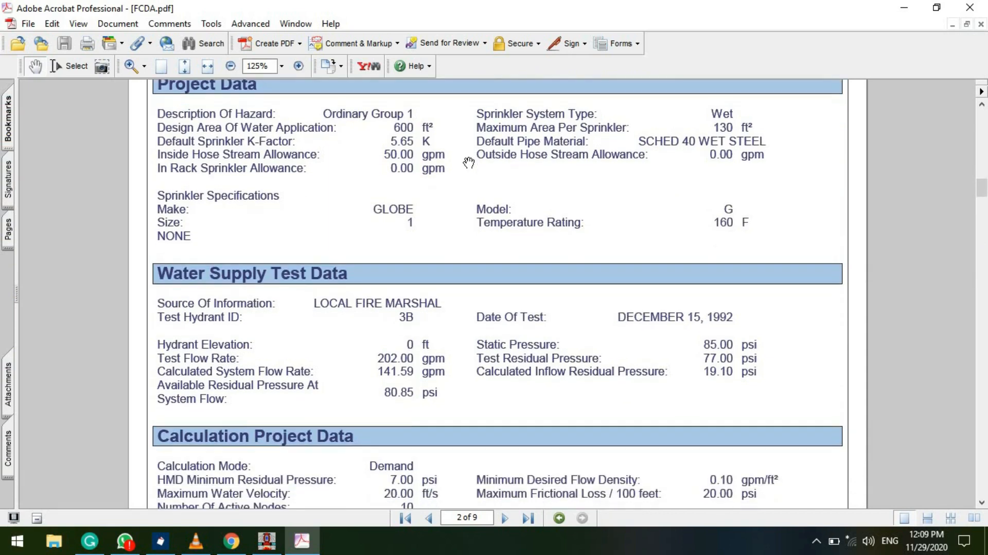
{"action": "scroll", "coordinate": [327, 273], "scroll_direction": "down", "scroll_amount": 1}
{"action": "scroll", "coordinate": [327, 273], "scroll_direction": "down", "scroll_amount": 4}
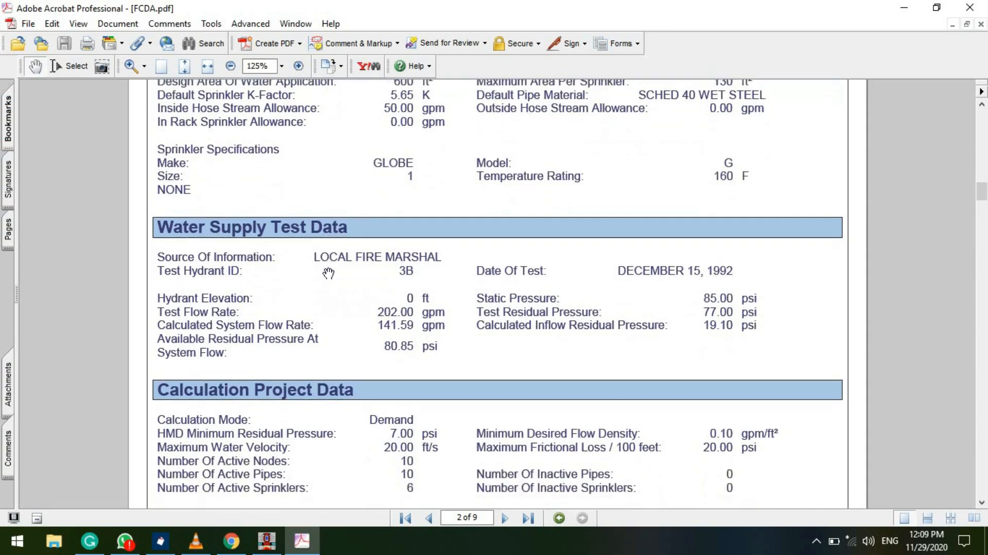
{"action": "scroll", "coordinate": [322, 305], "scroll_direction": "down", "scroll_amount": 5}
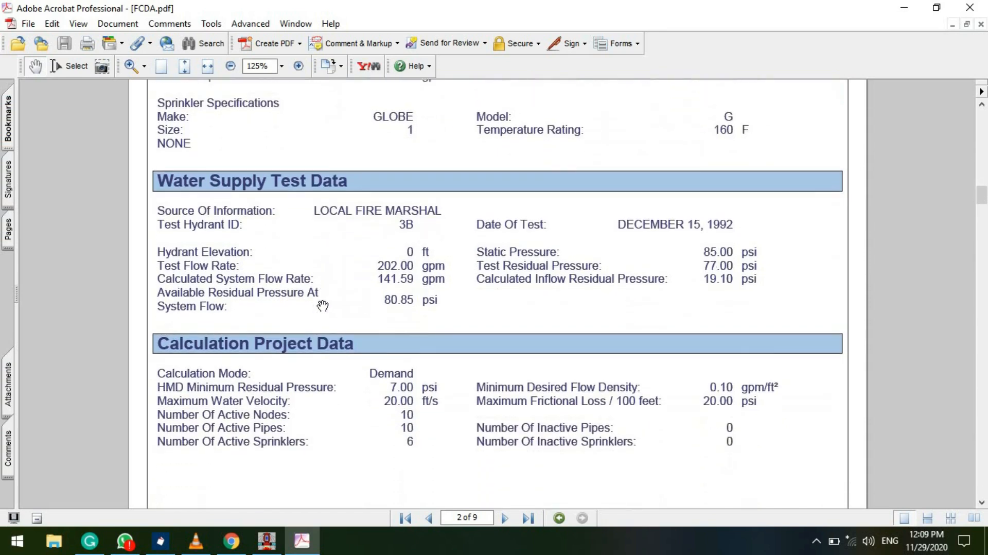
{"action": "scroll", "coordinate": [322, 312], "scroll_direction": "down", "scroll_amount": 5}
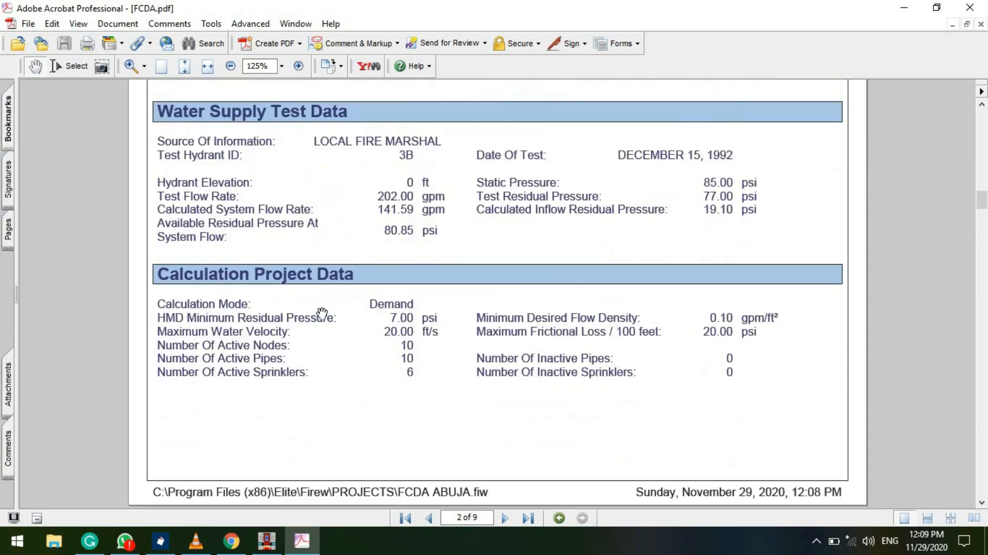
{"action": "scroll", "coordinate": [322, 311], "scroll_direction": "down", "scroll_amount": 7}
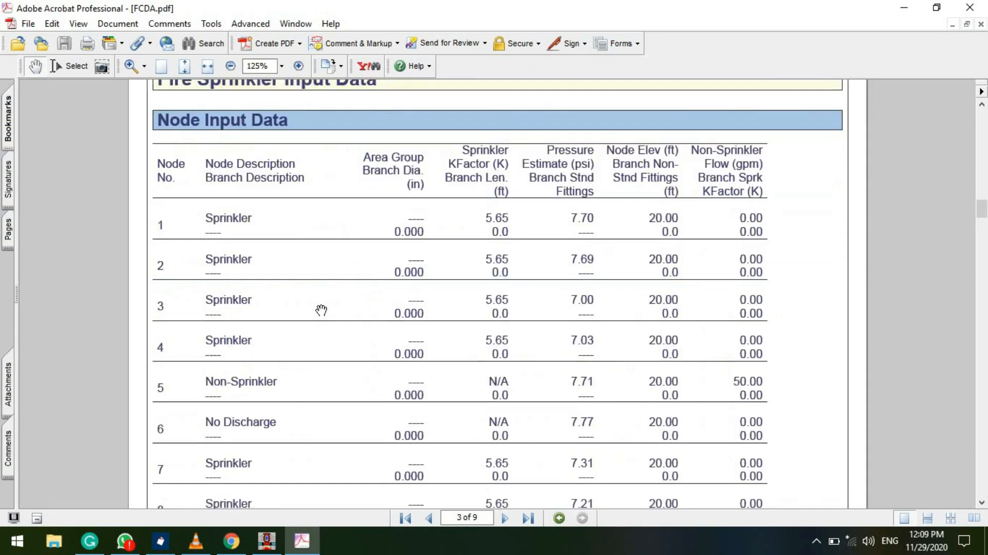
{"action": "scroll", "coordinate": [322, 309], "scroll_direction": "down", "scroll_amount": 6}
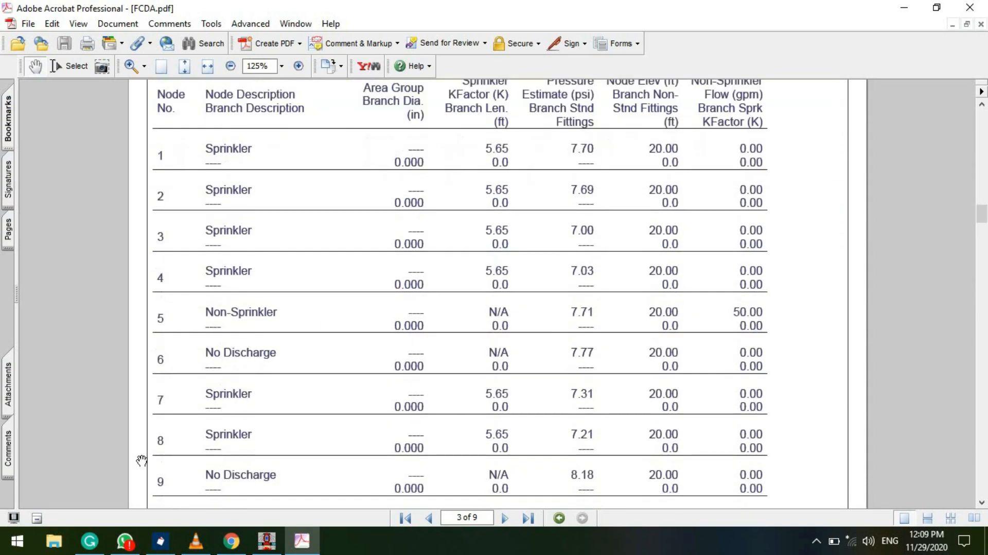